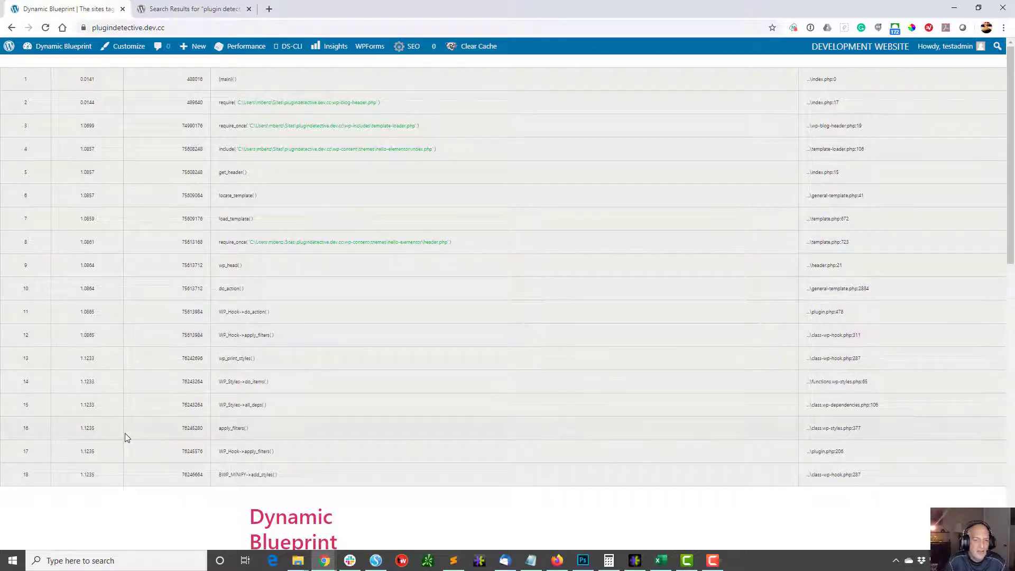
- Check the broken front page, then switch to the admin Dashboard via the site name
scroll(352, 453, "down", 13)
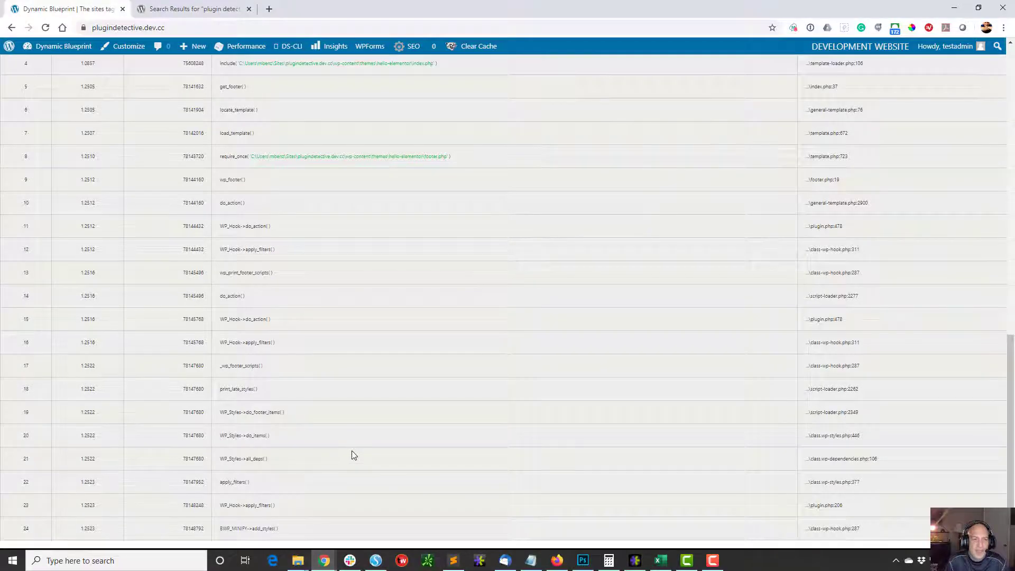
scroll(352, 453, "up", 5)
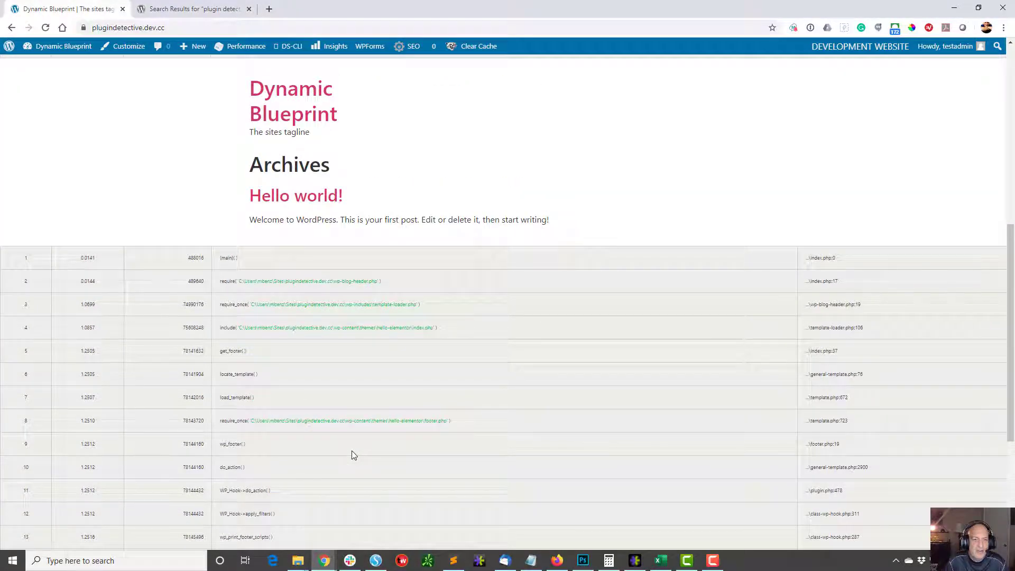
scroll(351, 453, "up", 8)
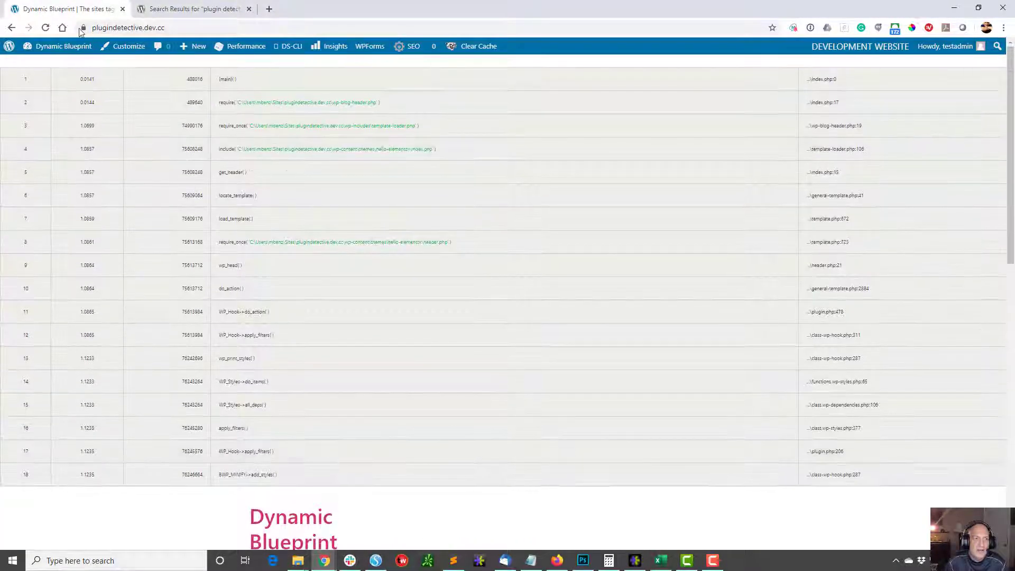
left_click(68, 47)
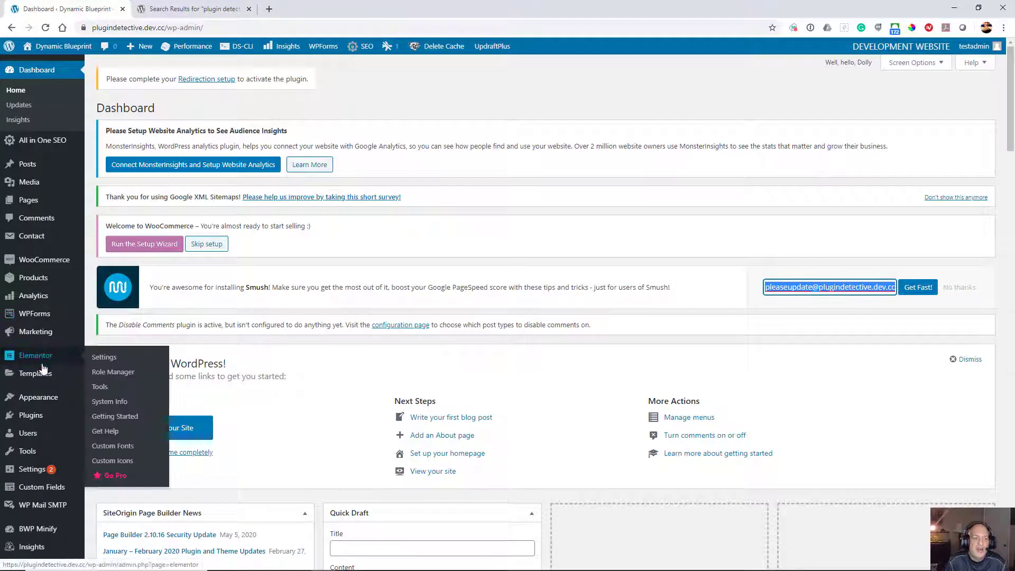
- Search Add Plugins for 'plugin detective', then install and activate Plugin Detective – Troubleshooting
mouse_move(42, 417)
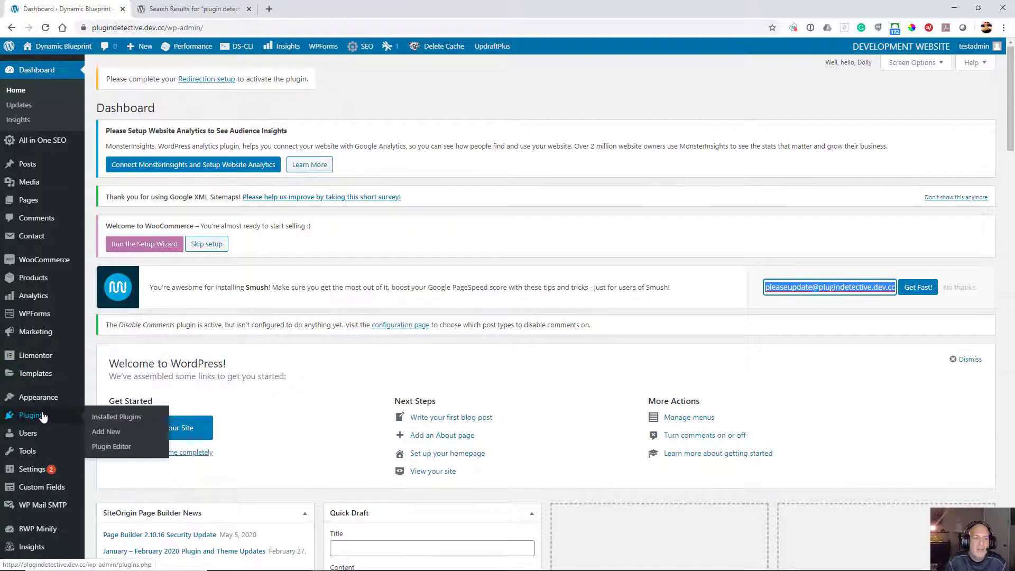
left_click(115, 422)
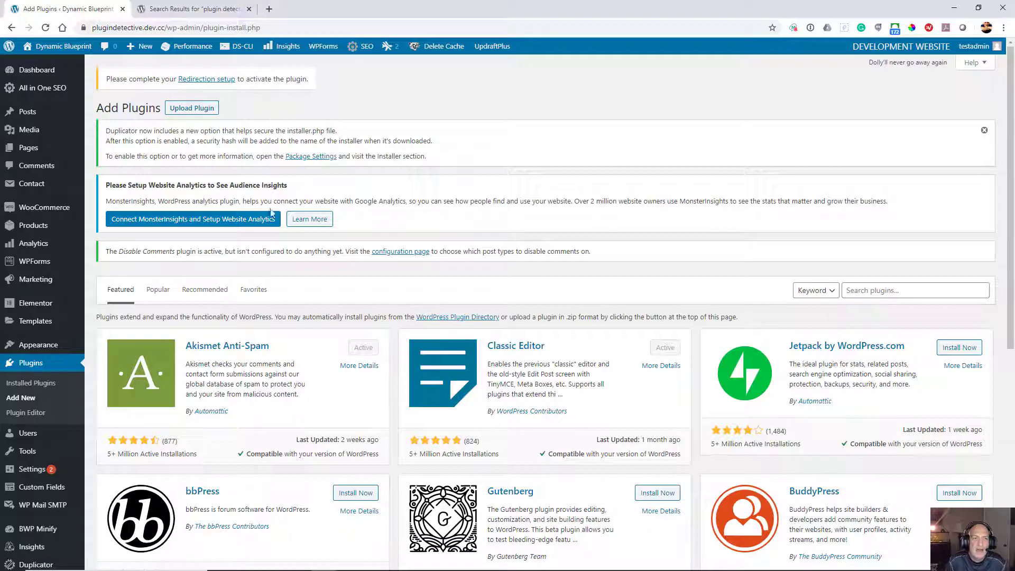
left_click(907, 288)
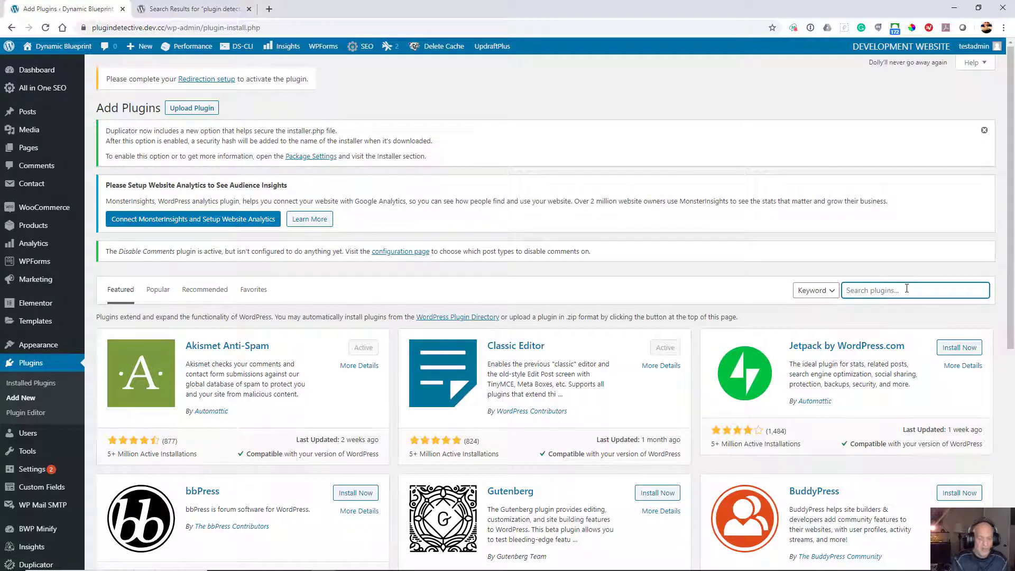
type("plugin det")
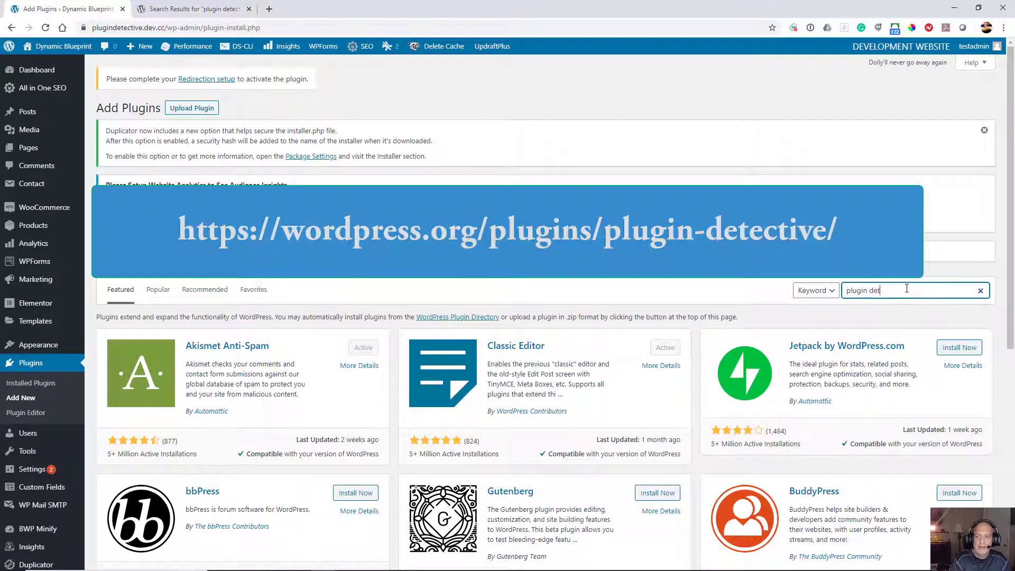
type("ective")
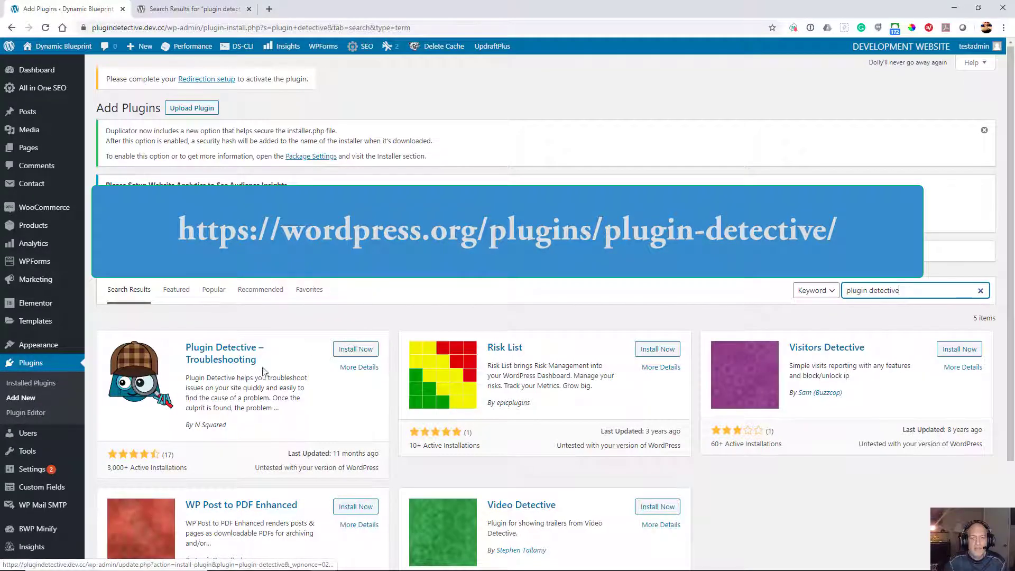
left_click(349, 350)
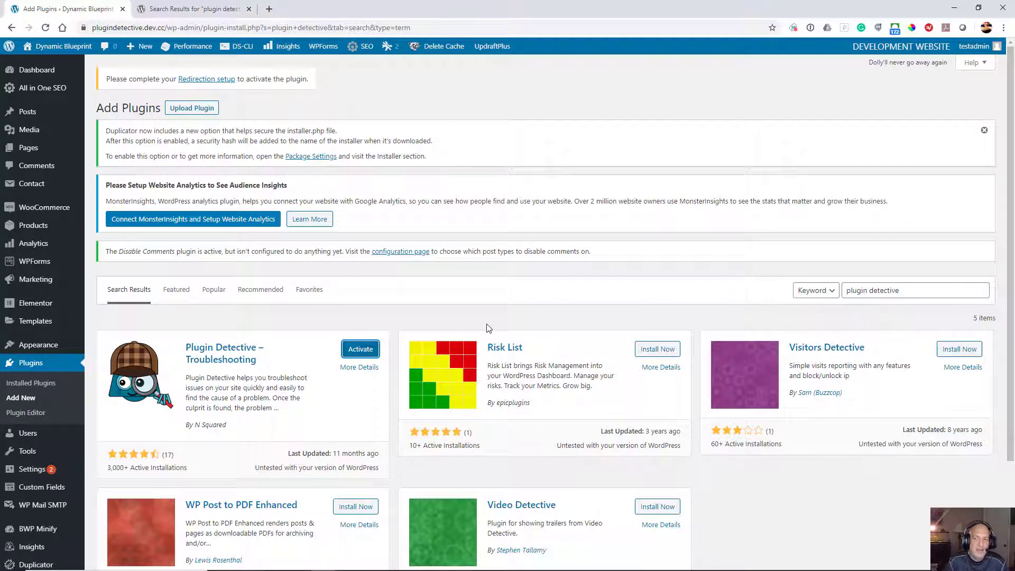
left_click(361, 349)
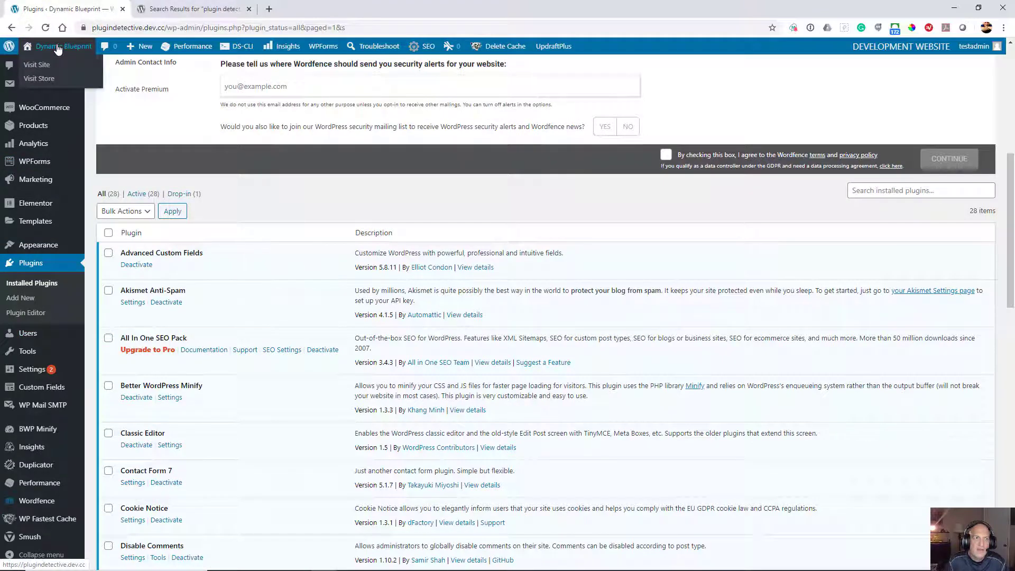
- Preview the front page, then return and open Tools > Plugin Detective
left_click(58, 47)
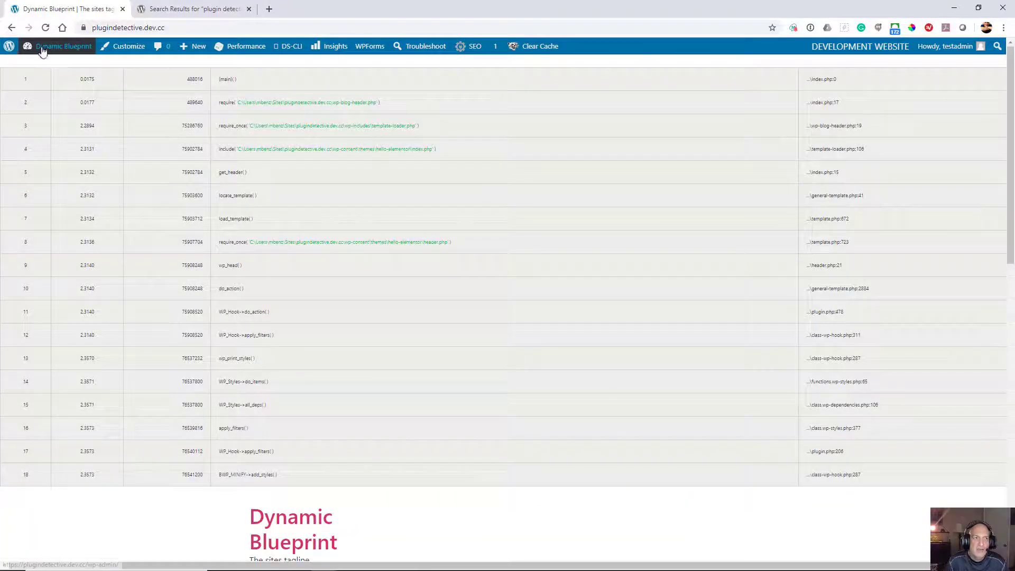
left_click(42, 51)
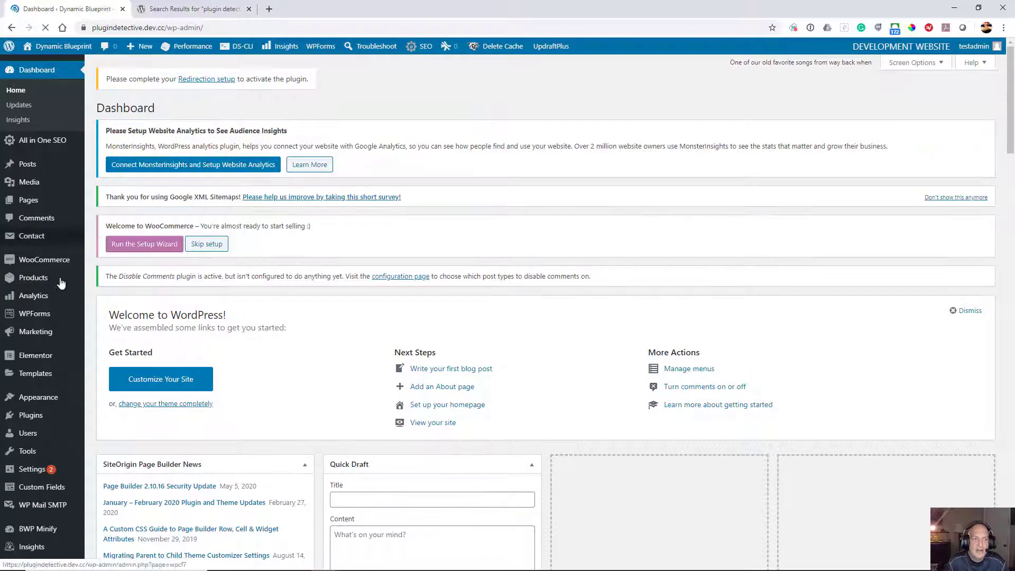
scroll(57, 287, "down", 5)
scroll(50, 298, "down", 1)
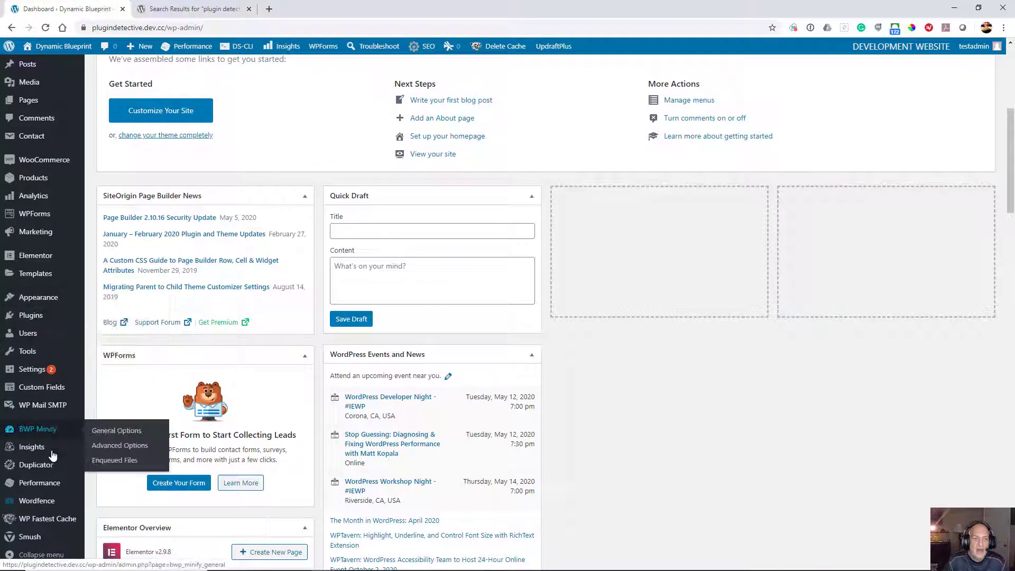
mouse_move(37, 350)
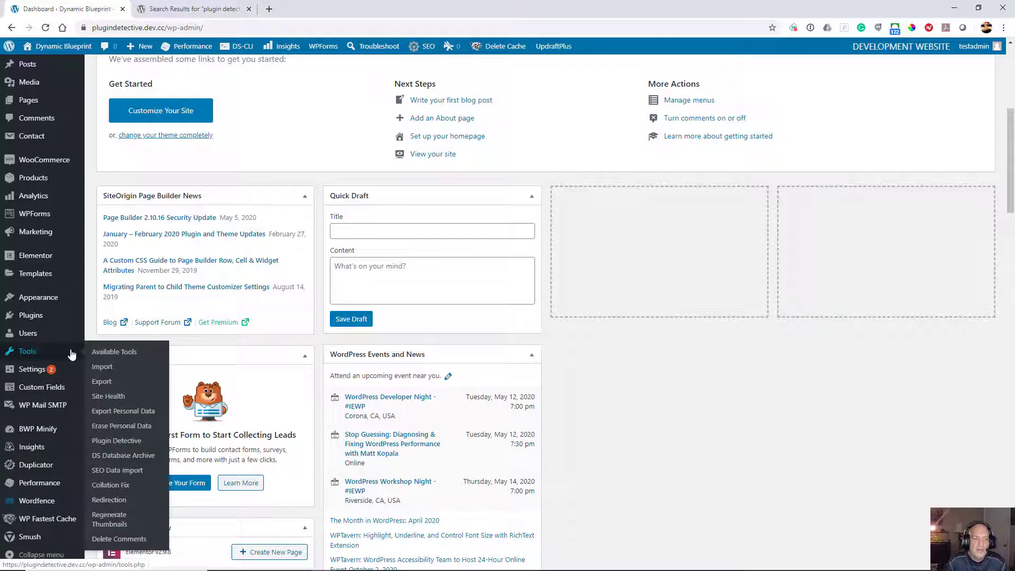
left_click(117, 442)
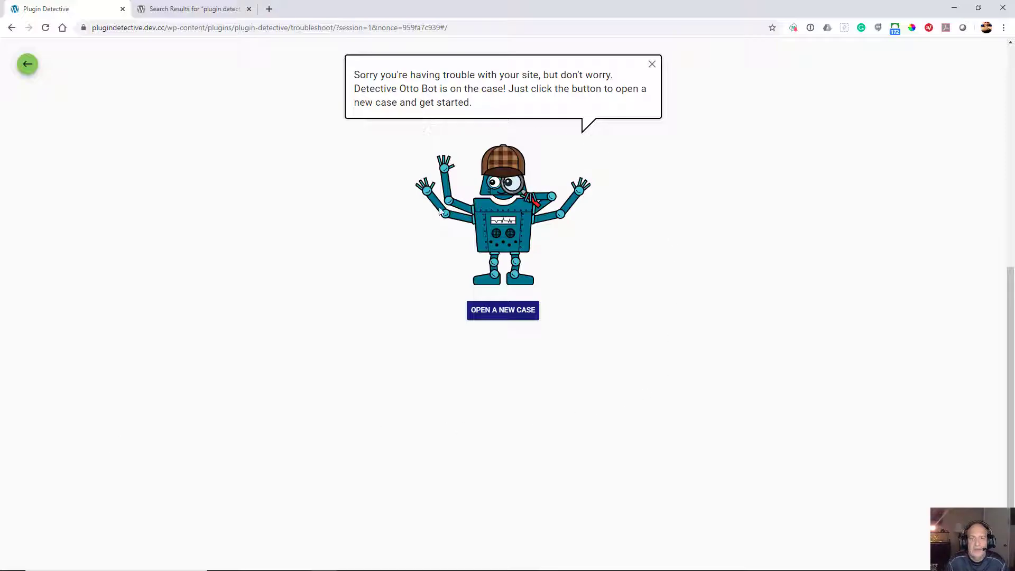
- Open a new case, confirm the problem page, and mark no Key Witnesses as required
left_click(514, 316)
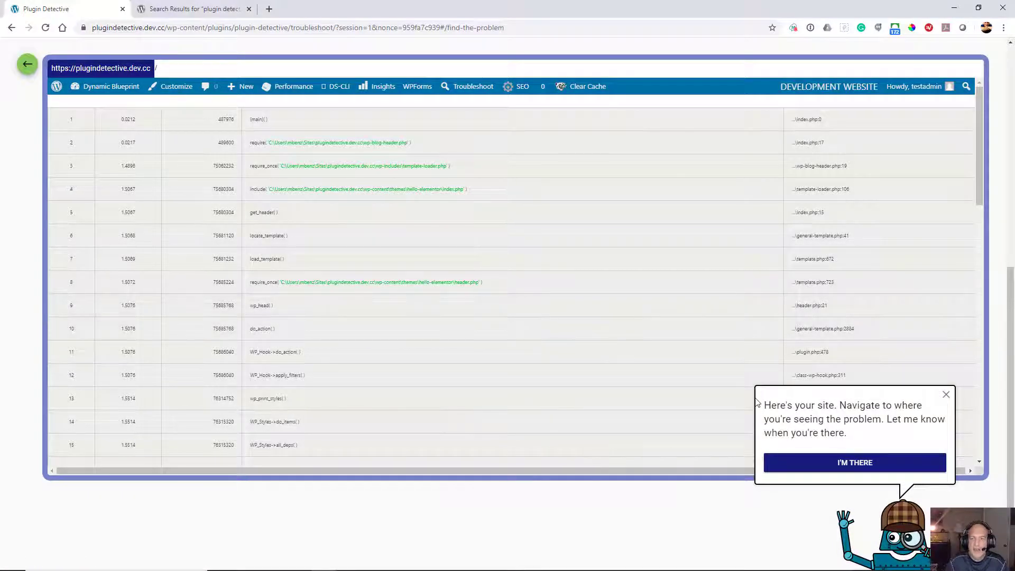
left_click(881, 472)
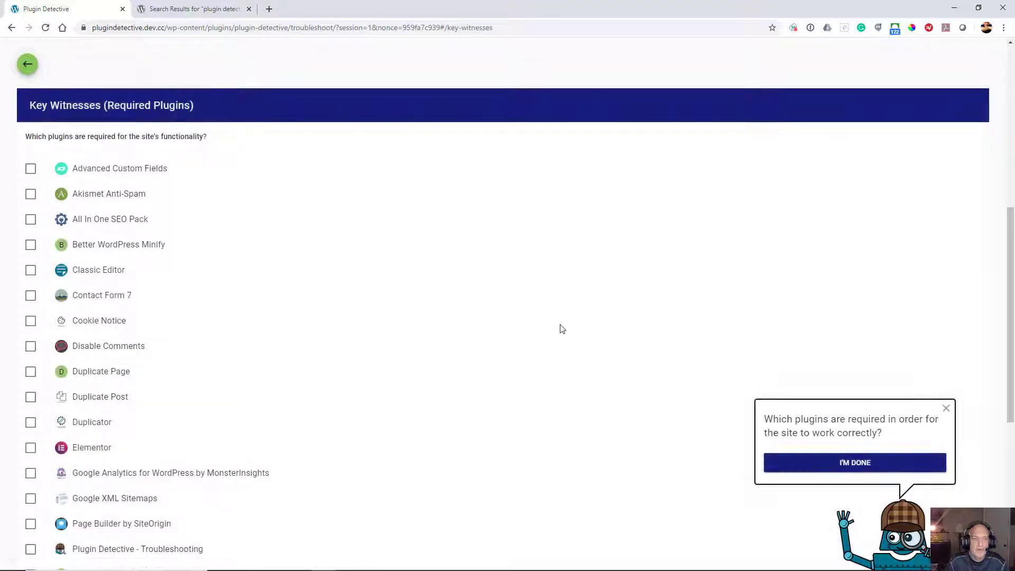
scroll(88, 422, "down", 1)
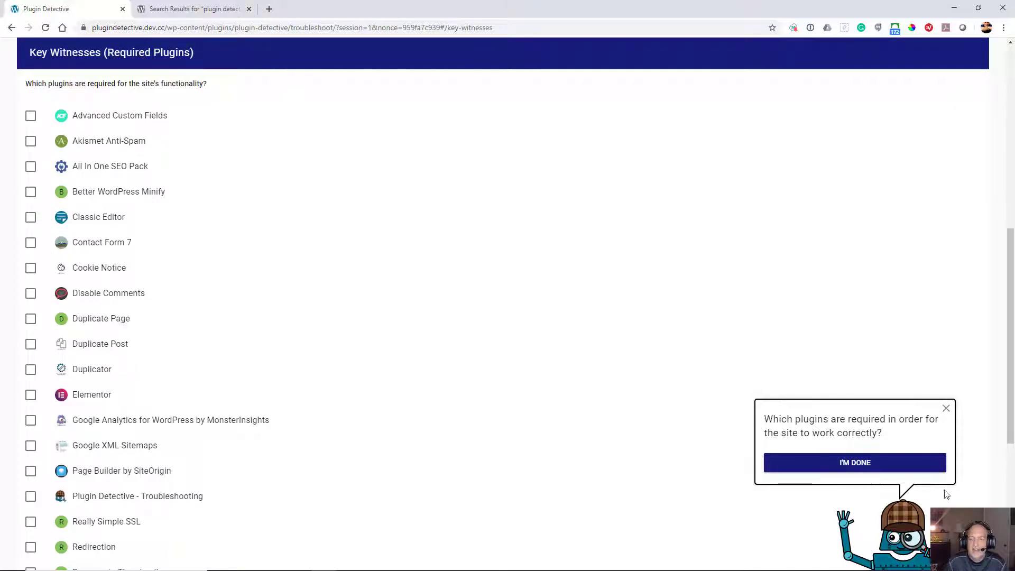
left_click(906, 469)
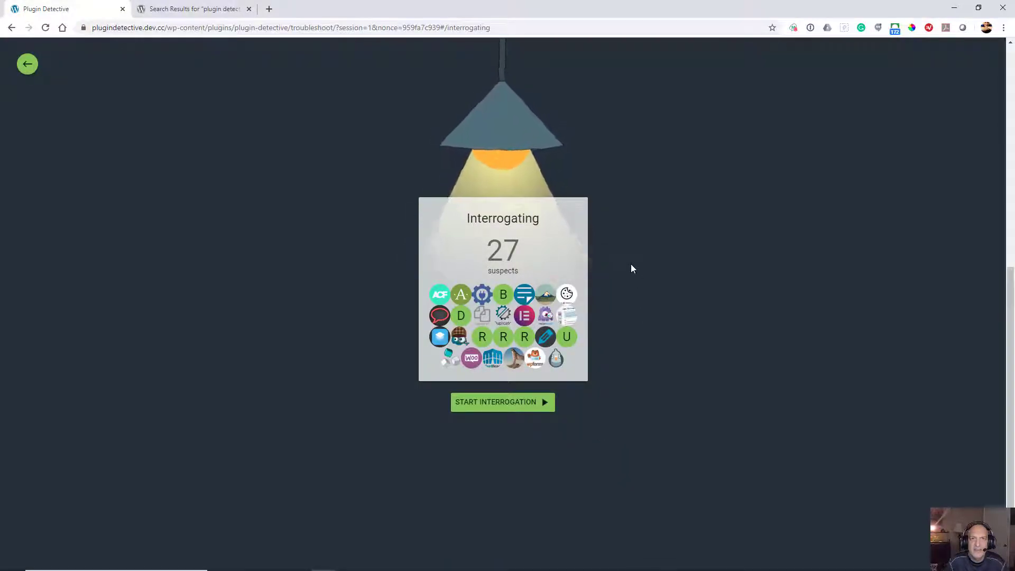
- Run two interrogation rounds, answering 'Yes, it's fixed' then 'No, it's still broken'
left_click(508, 409)
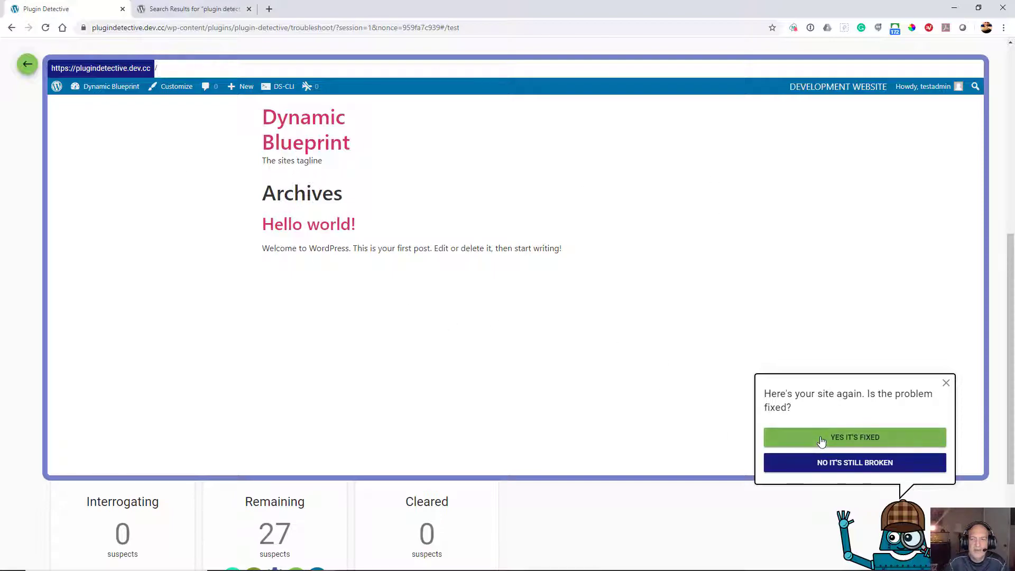
left_click(821, 441)
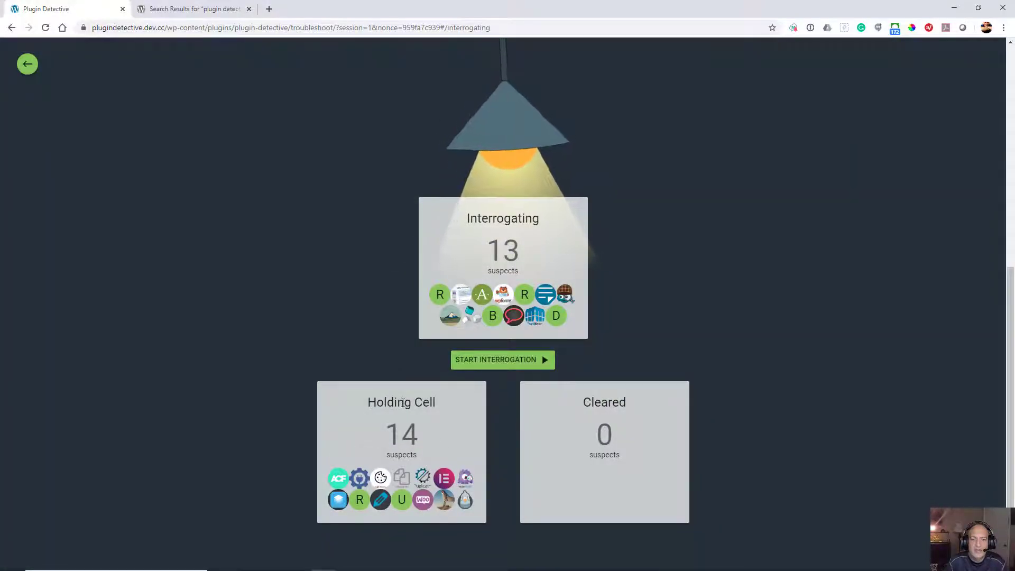
left_click(499, 360)
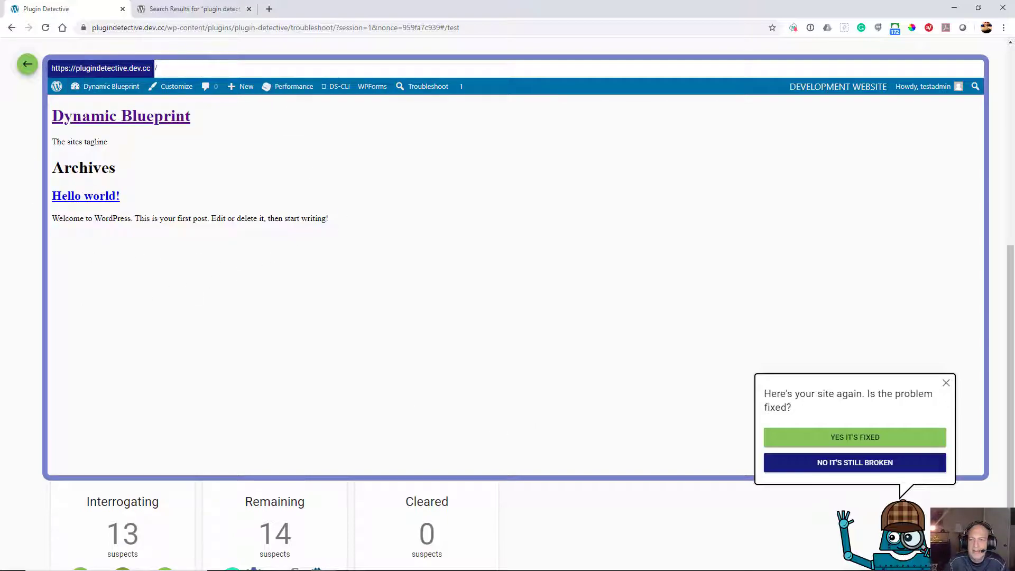
left_click(860, 463)
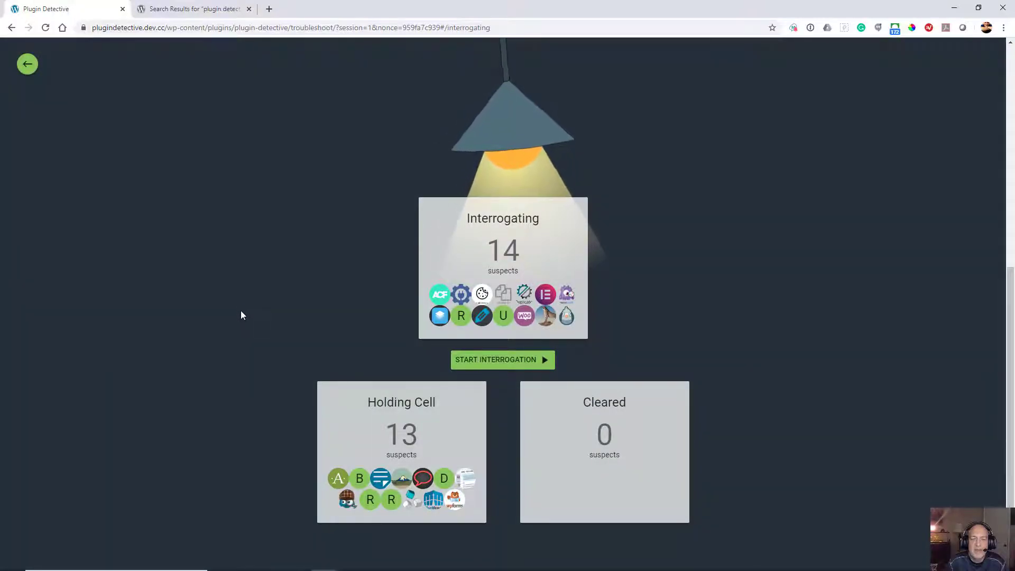
- Run three more interrogation rounds, answering 'Yes, it's fixed' each time
left_click(520, 364)
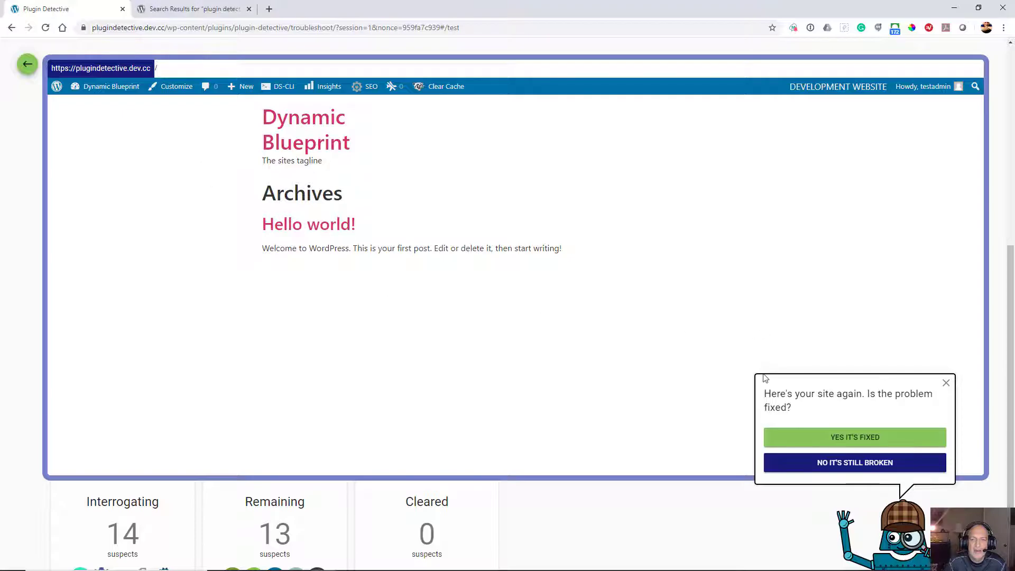
left_click(783, 438)
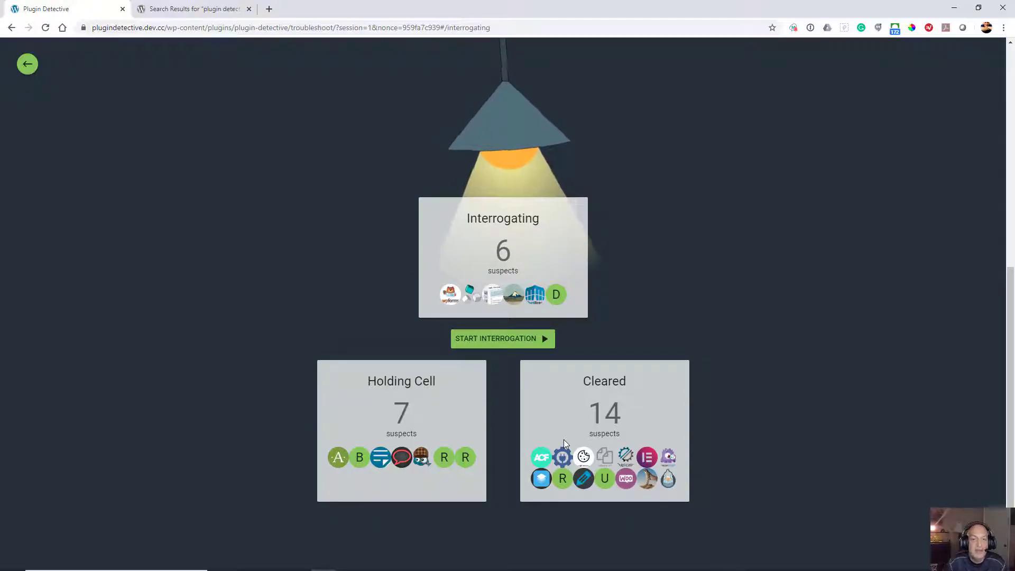
left_click(478, 340)
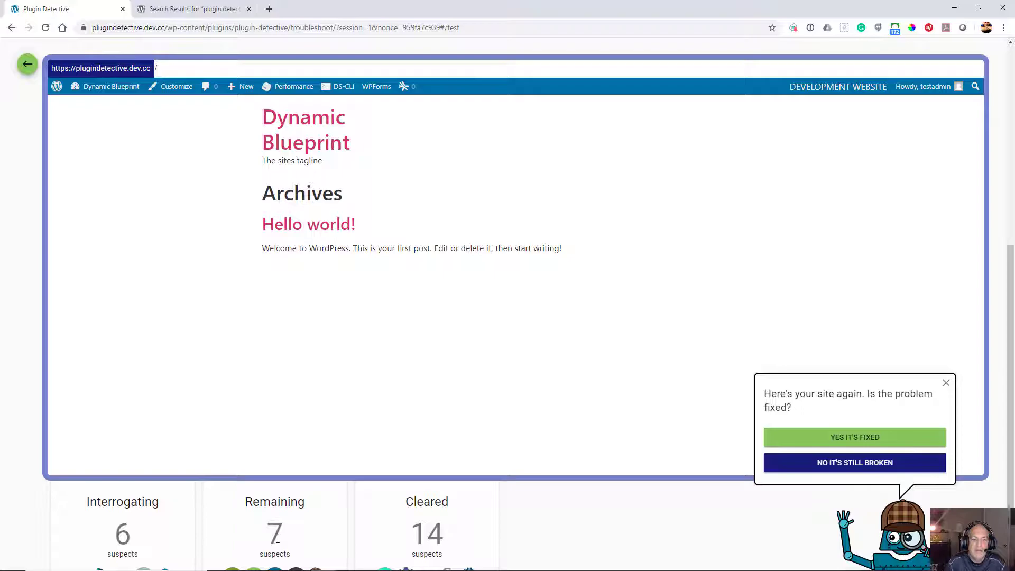
left_click(786, 437)
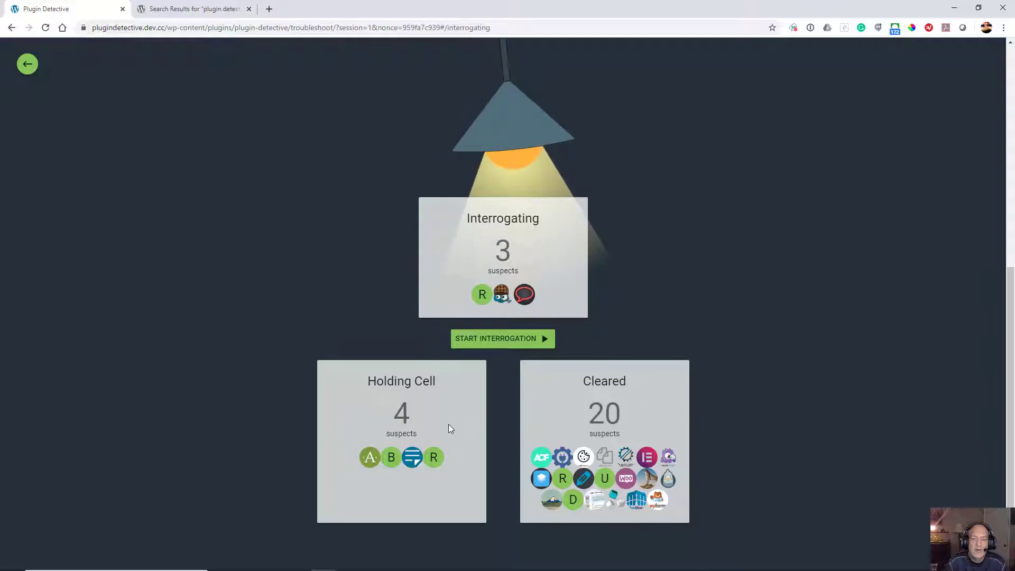
left_click(509, 340)
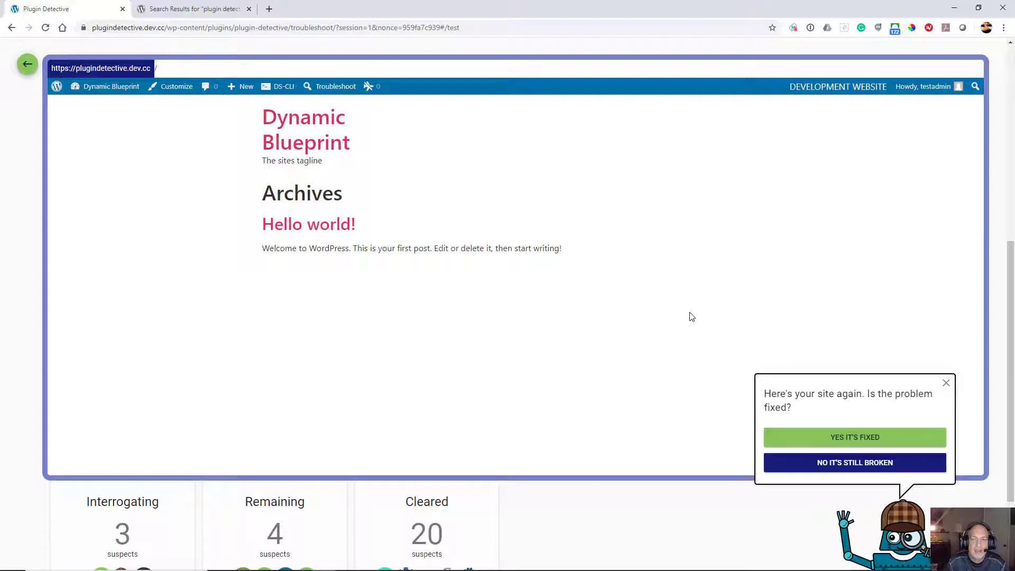
left_click(799, 441)
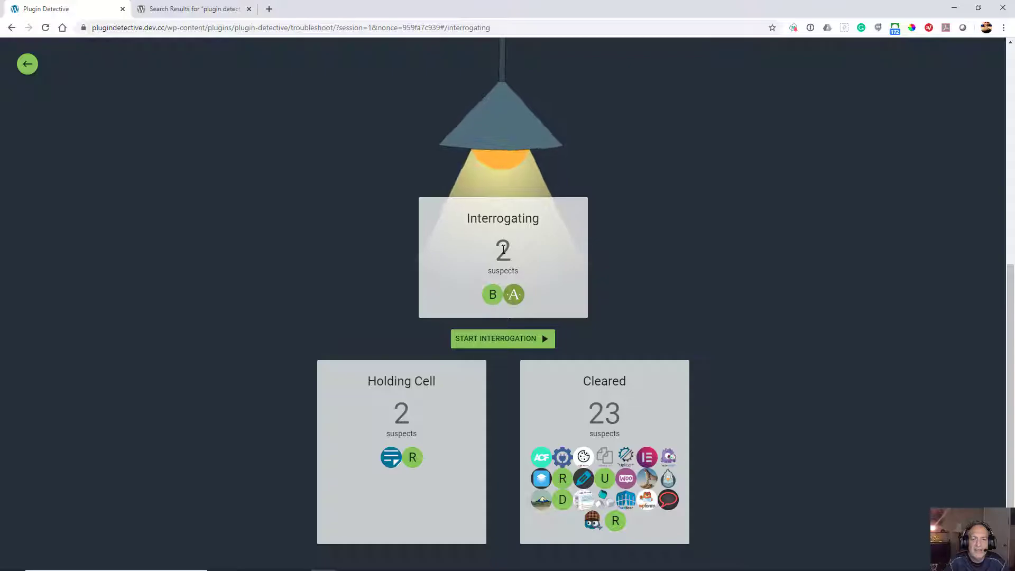
- Run three final rounds answering still broken, fixed, still broken to reveal Better WordPress Minify
left_click(482, 341)
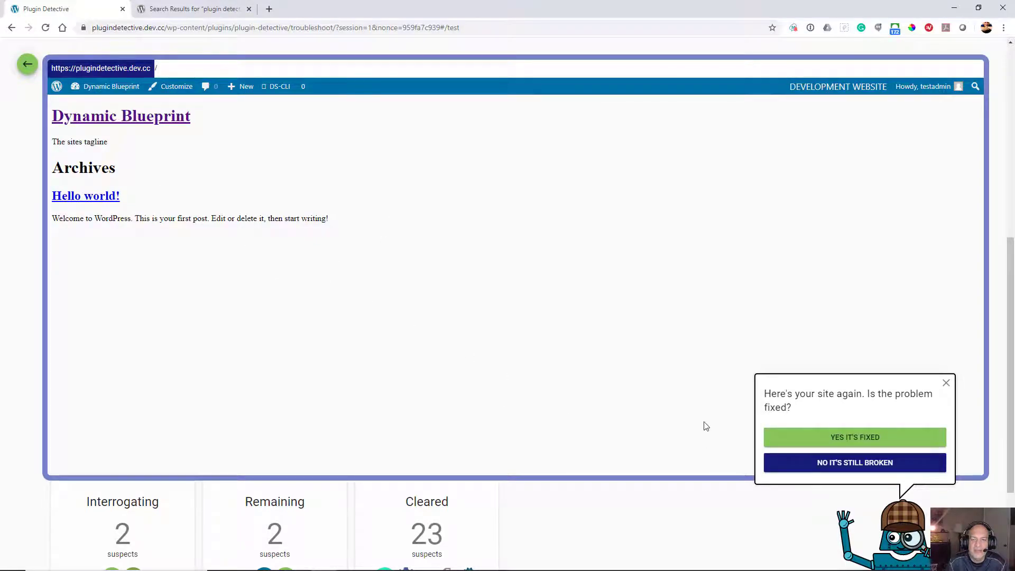
left_click(803, 465)
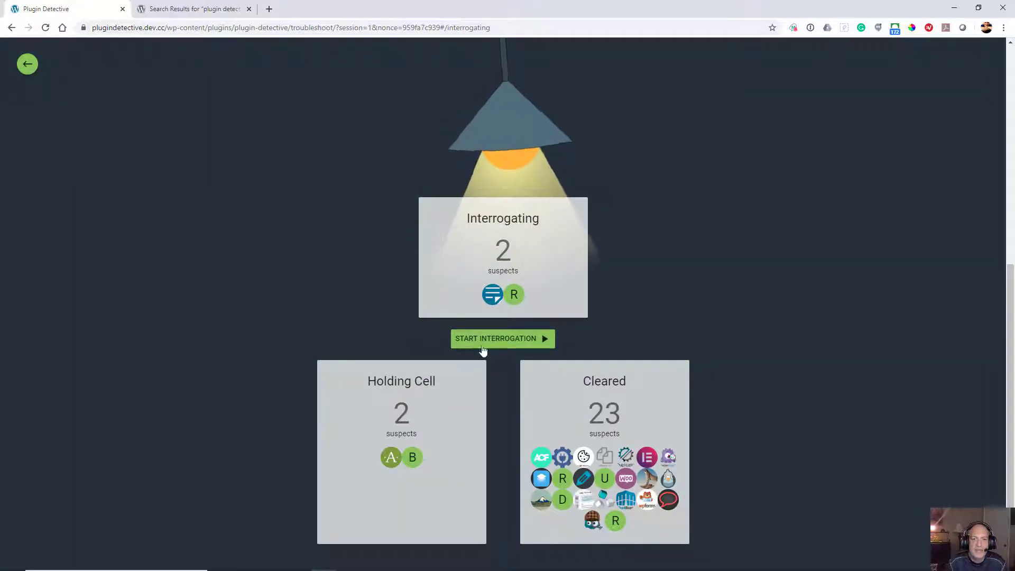
left_click(482, 345)
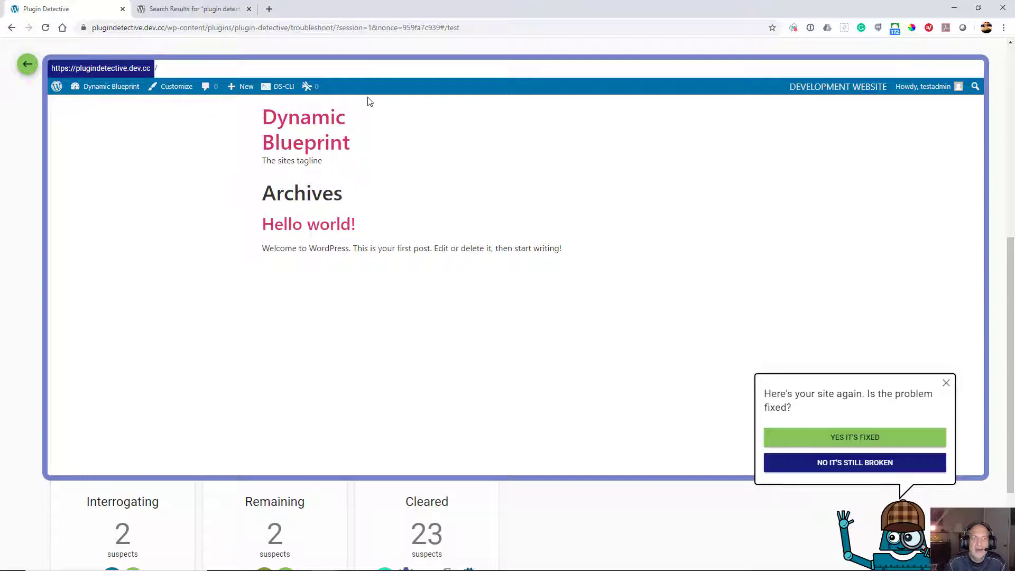
left_click(797, 441)
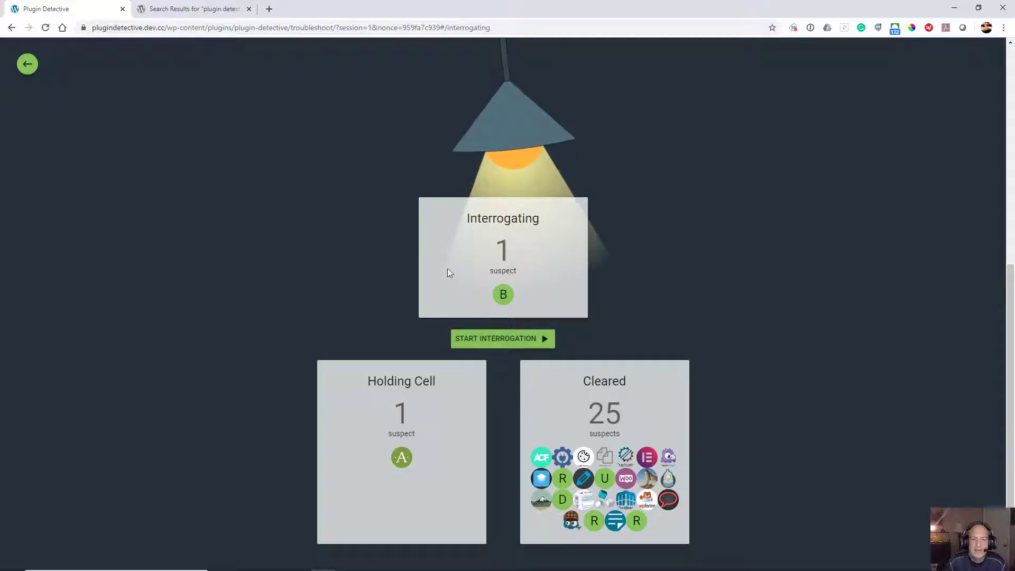
left_click(500, 340)
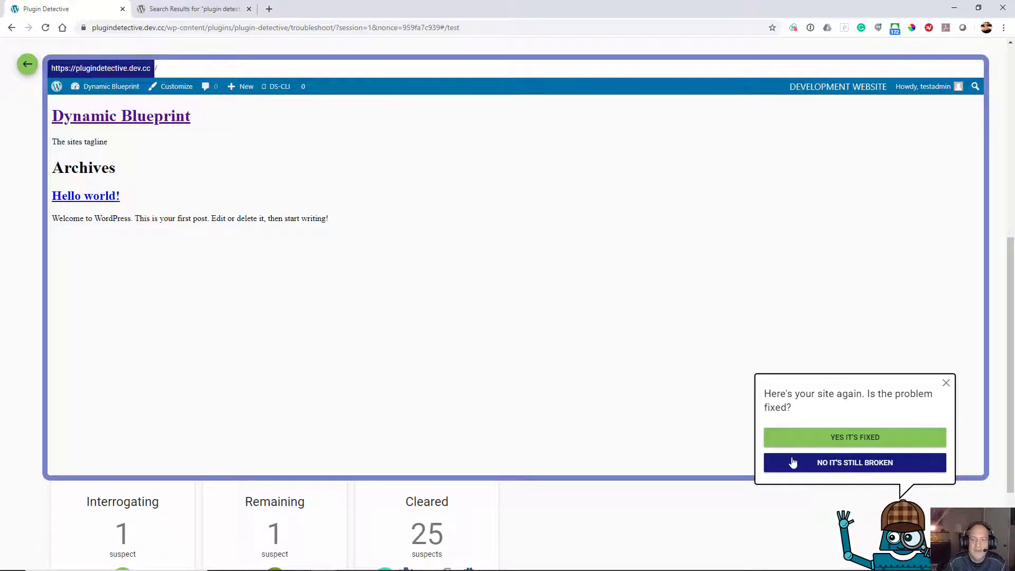
left_click(793, 463)
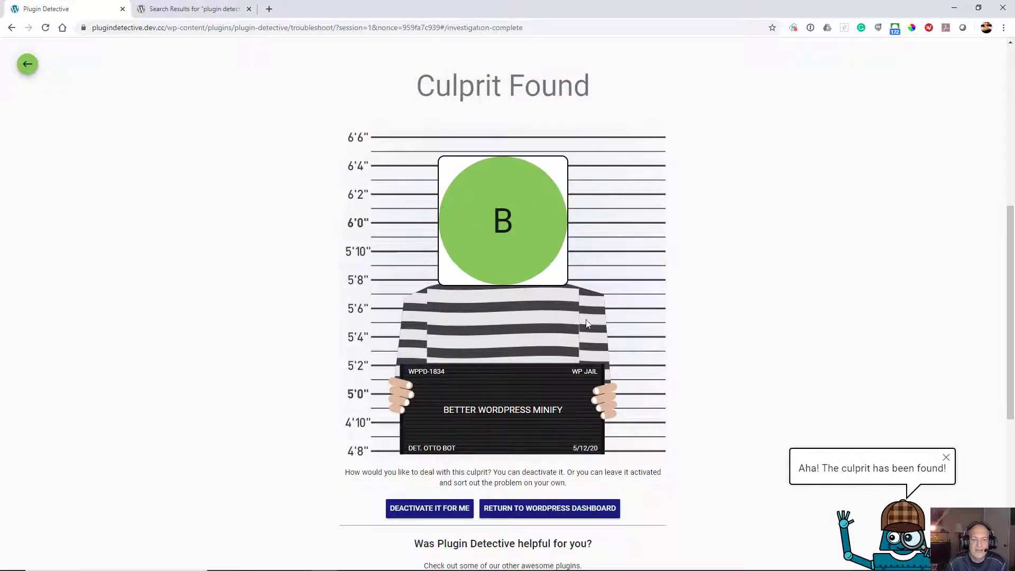
- Deactivate Better WordPress Minify and return to the restored Dynamic Blueprint site
left_click(450, 509)
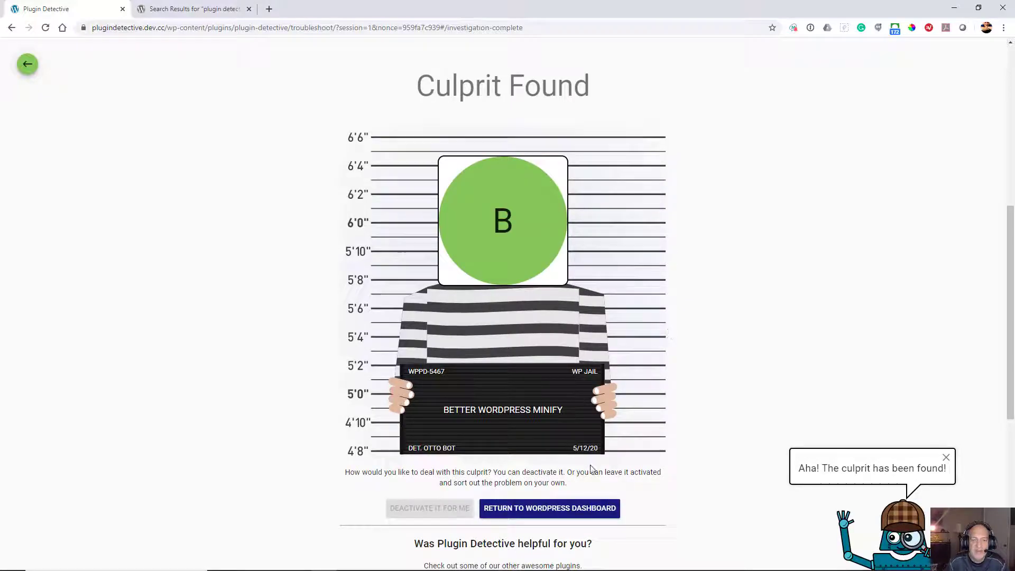
left_click(582, 514)
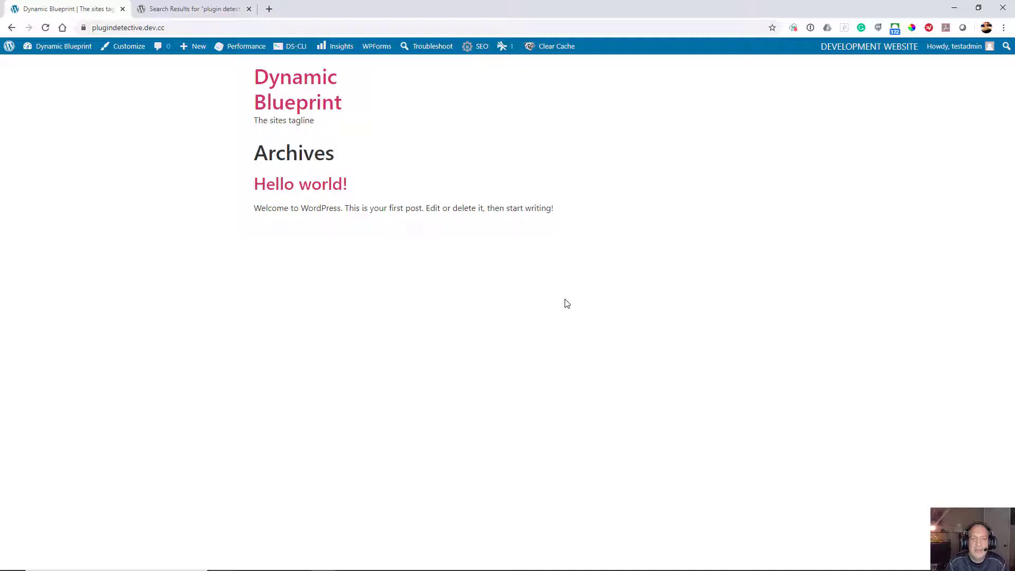
mouse_move(61, 57)
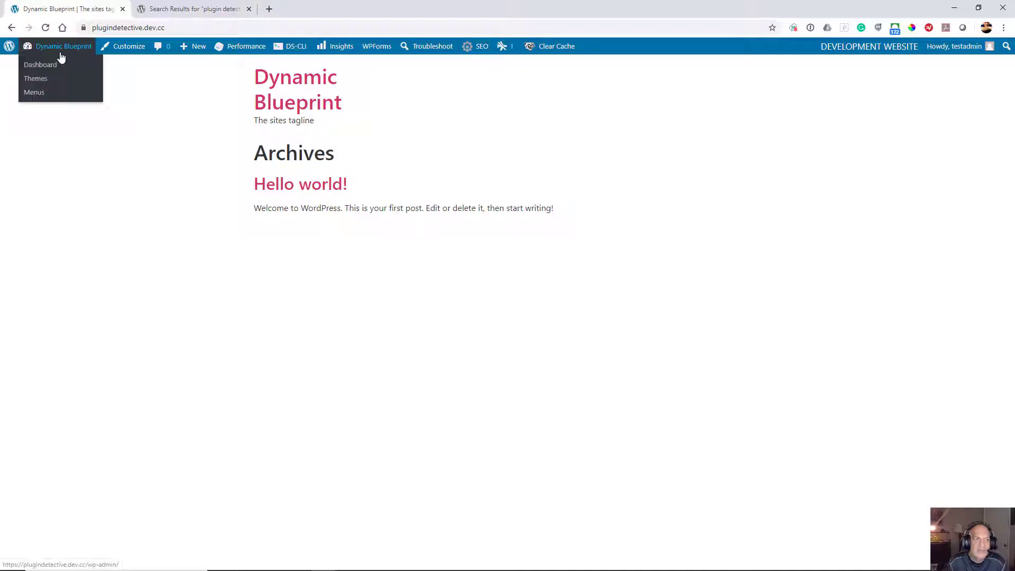